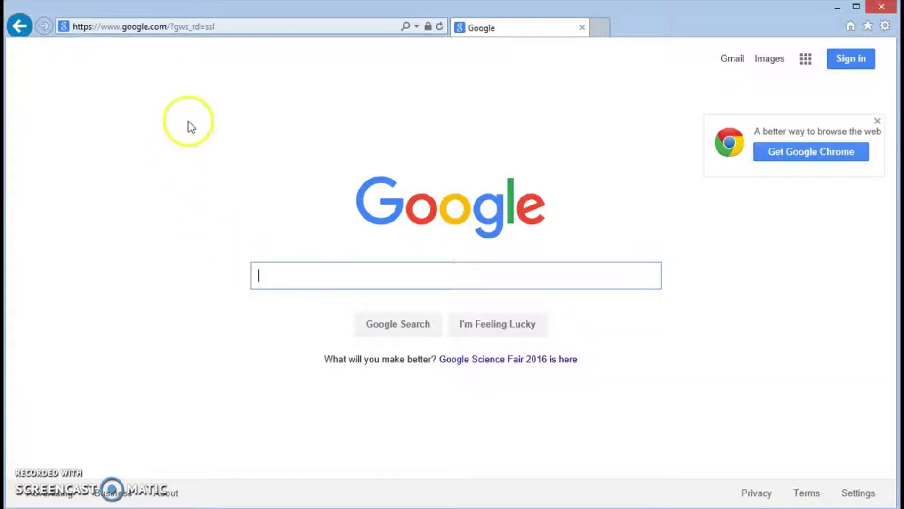
Step: Load the Avaya IP Office R9.1.4 start page from 192.168.2.133 in Internet Explorer
click(227, 29)
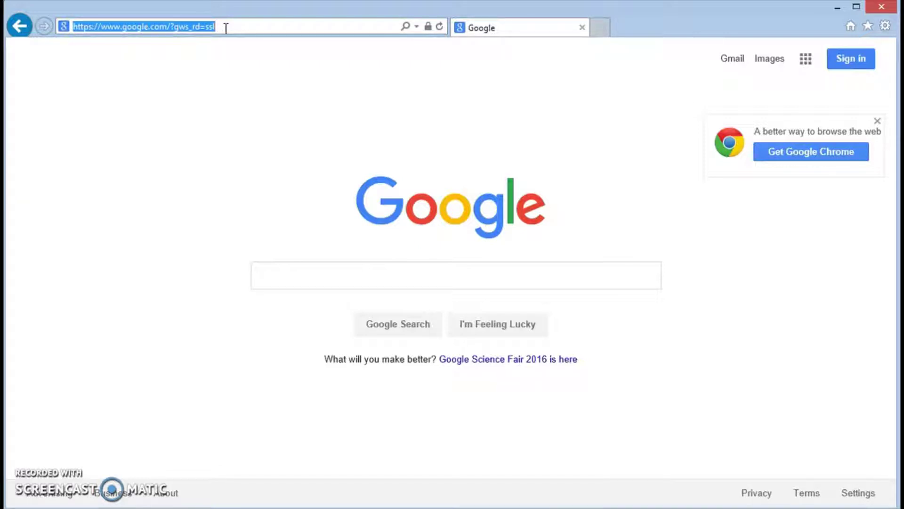
text(192.168)
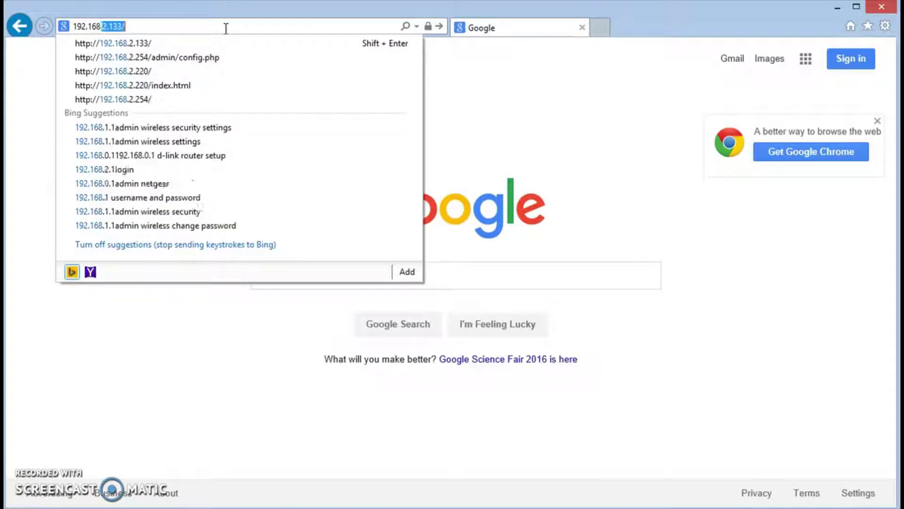
text(.2.133)
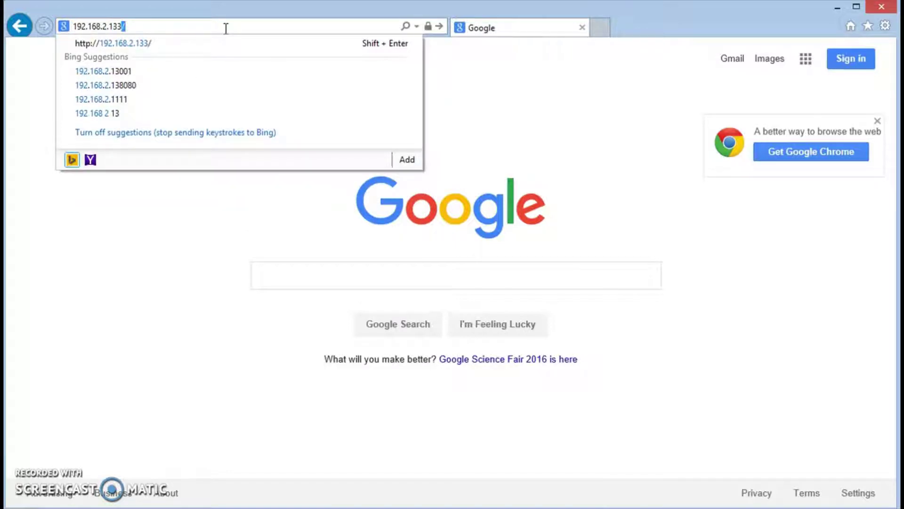
key(Return)
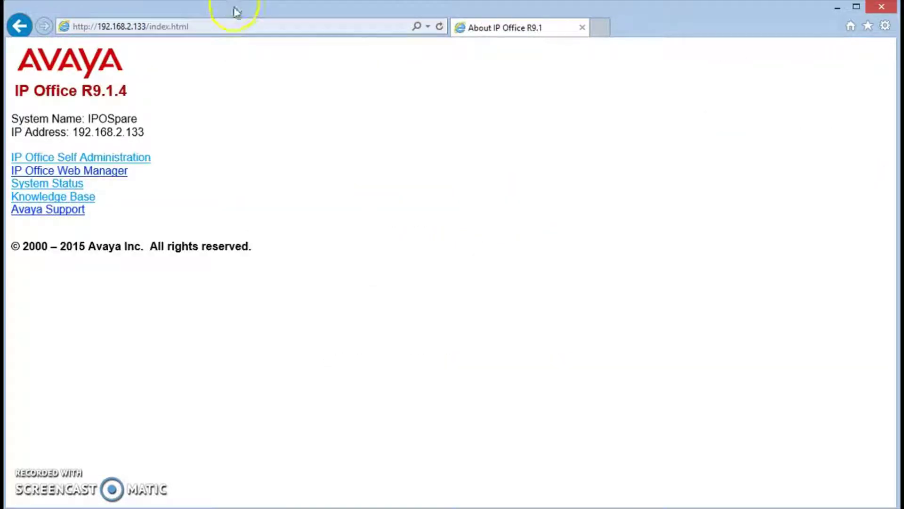
Step: Open System Status and fill the logon form with user Administrator and the pasted account password
click(54, 188)
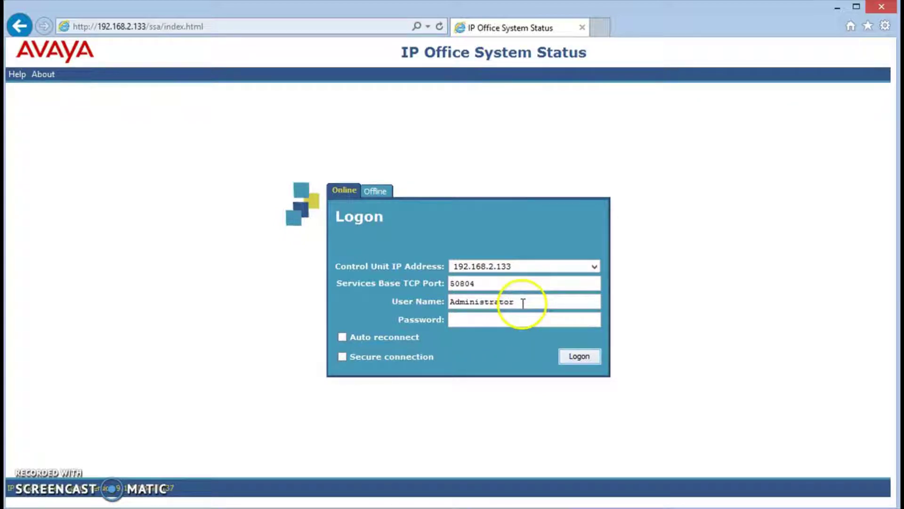
click(512, 320)
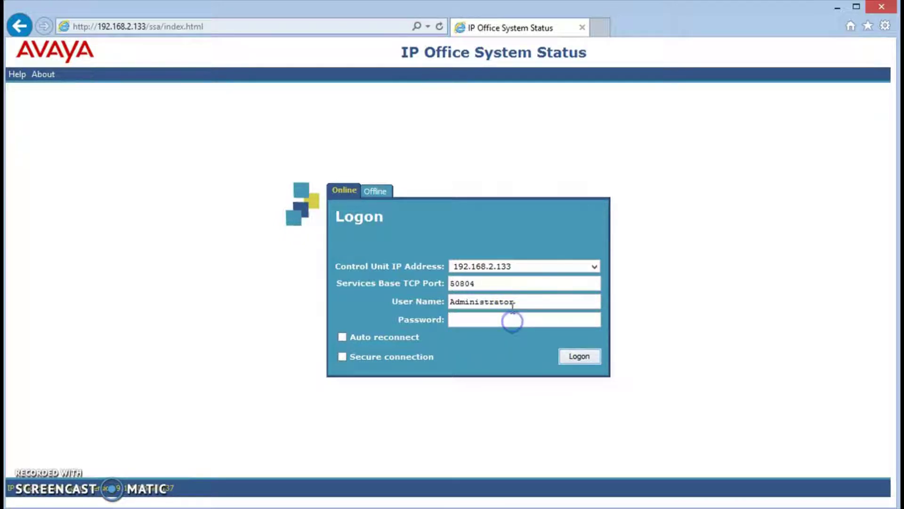
drag(518, 301, 439, 303)
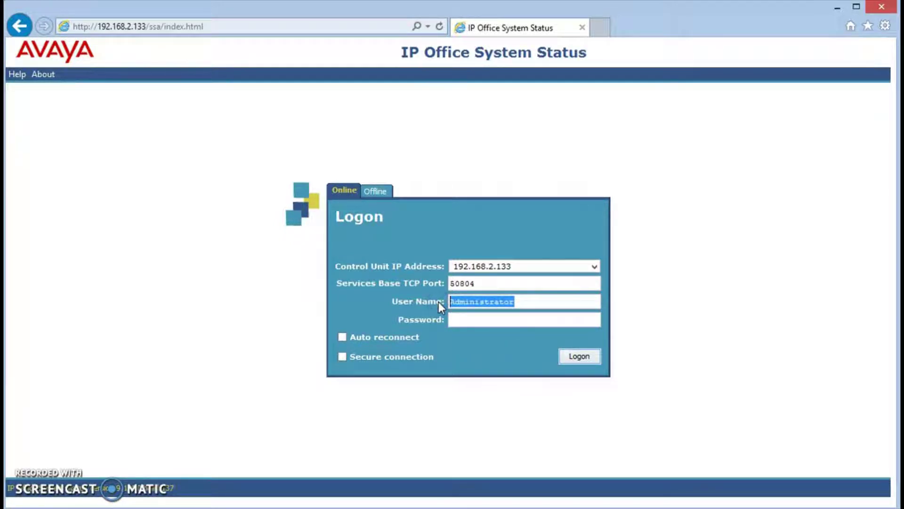
click(460, 321)
key(ctrl+v)
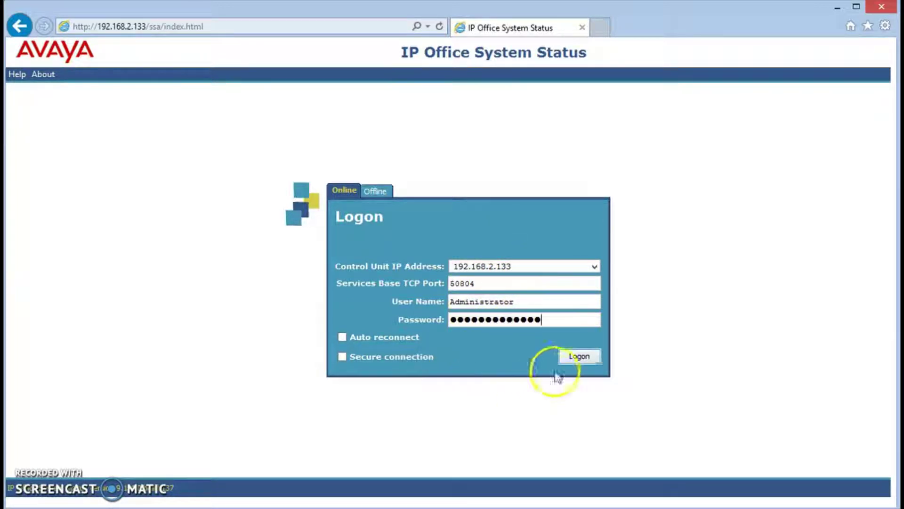
Step: Log on and list active calls, showing call 87 between Extn 202 and Extn 201
click(578, 360)
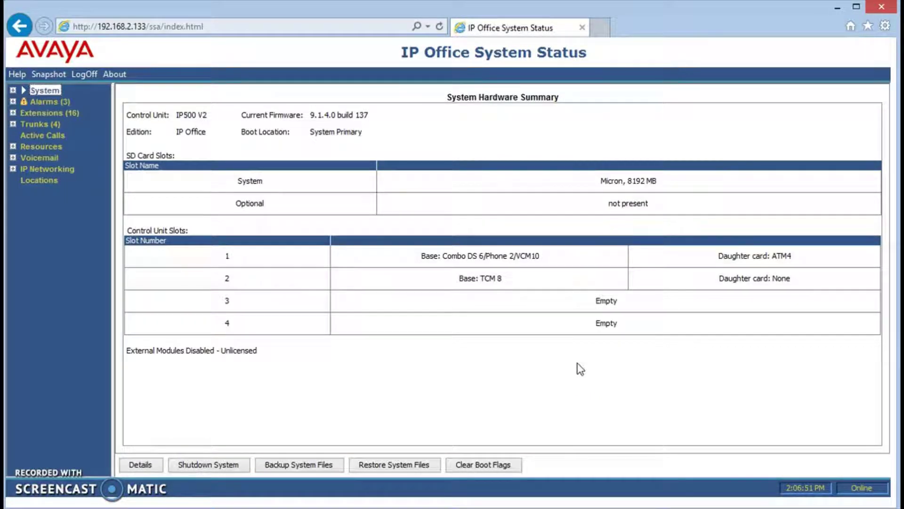
click(35, 136)
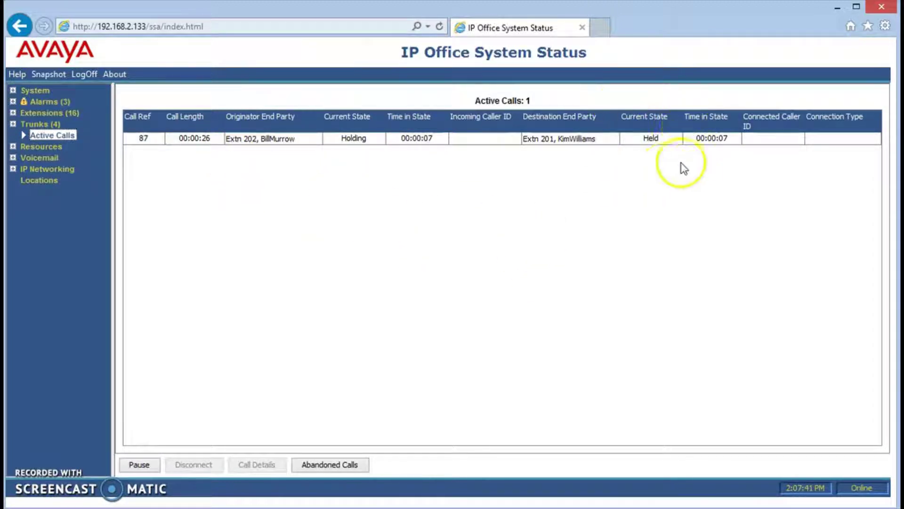
Step: Disconnect call 87 between Extn 202 and Extn 201 from its Call Details
double_click(292, 139)
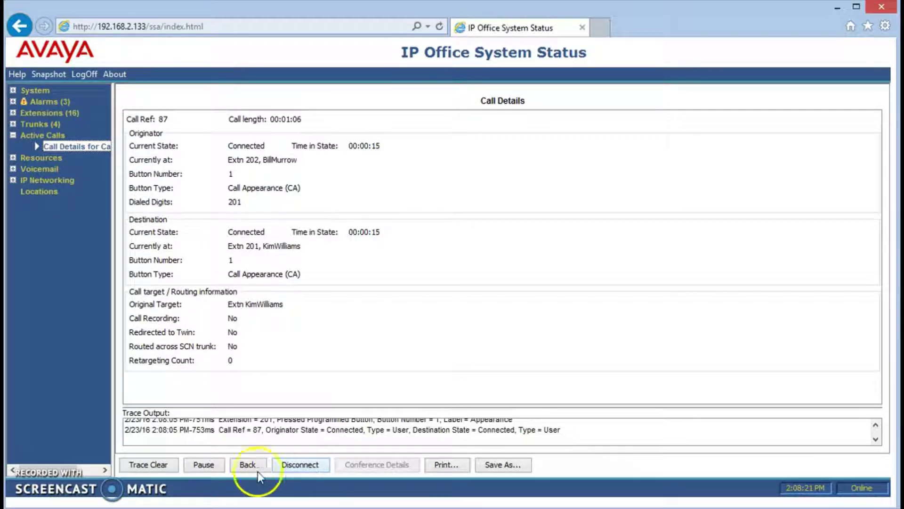
click(300, 466)
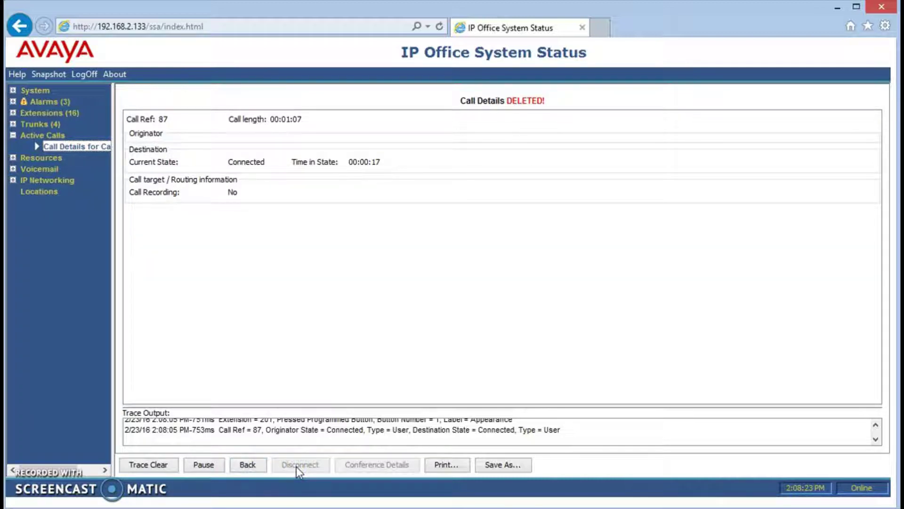
Step: Return to the Active Calls list, which now reports 0 active calls
click(246, 465)
click(248, 465)
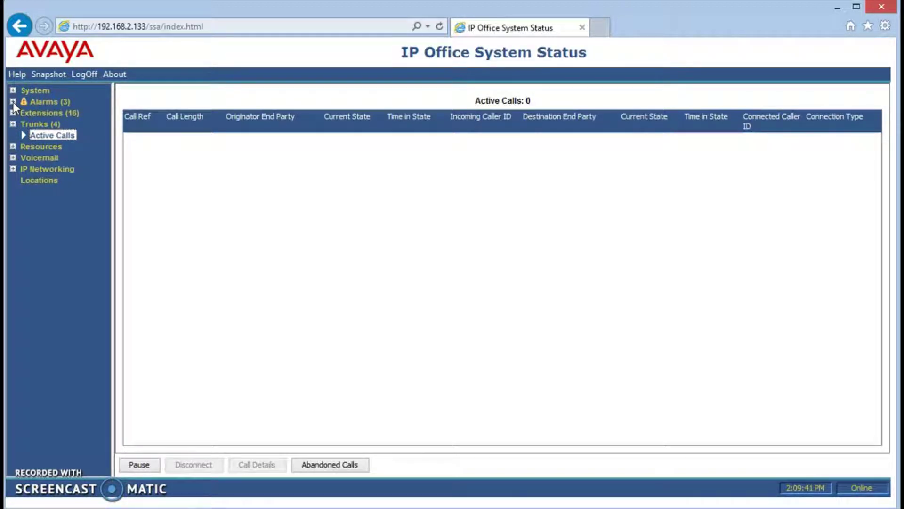
Step: Show the Alarms (3) Last System Restart page and expand the alarm categories
click(33, 103)
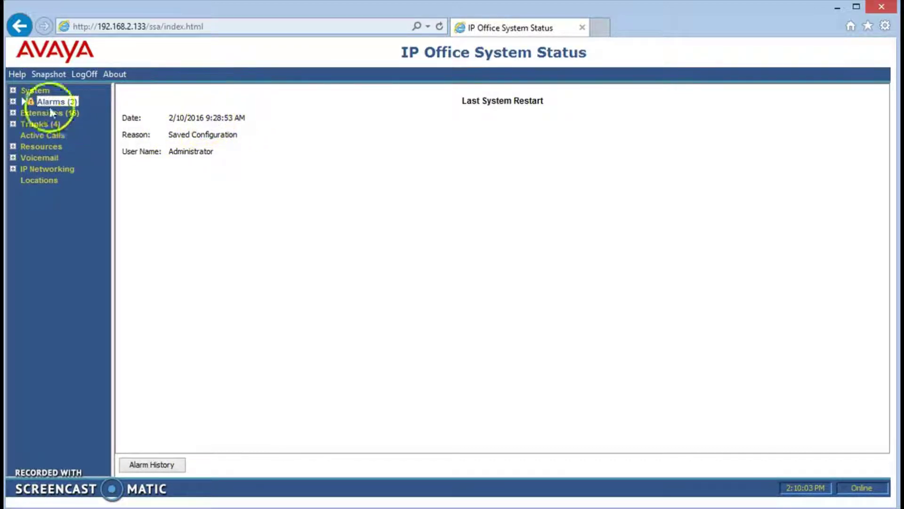
click(13, 101)
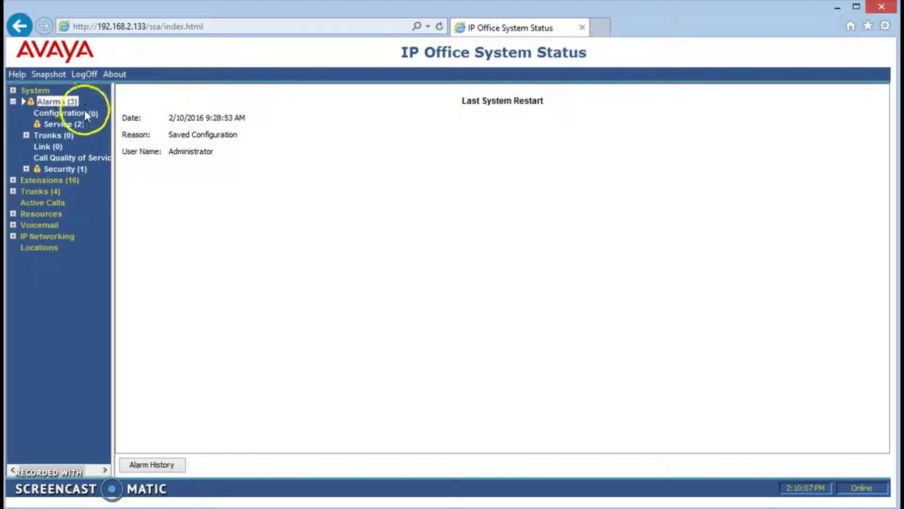
Step: View the Service (2) alarms and expand Security (1) into TLS and SRTP
click(59, 125)
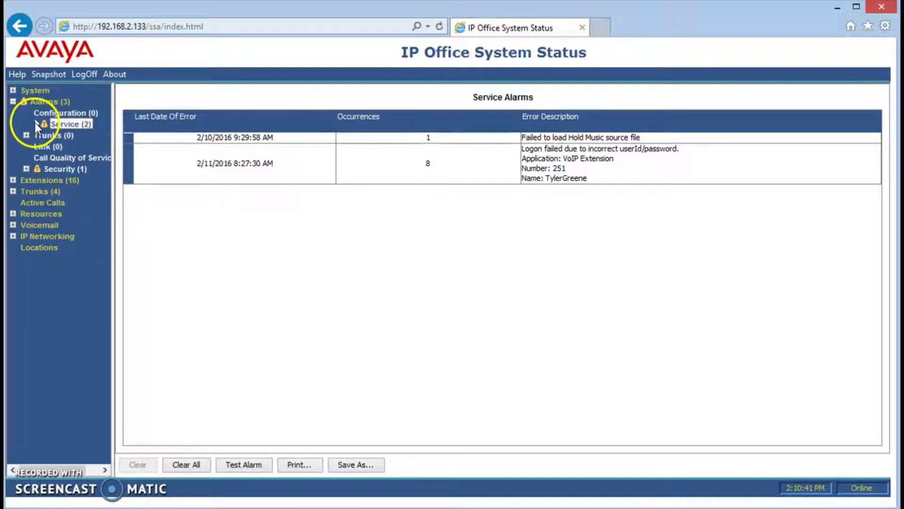
click(26, 169)
Step: Check TLS and Call Quality of Service alarms, then collapse Alarms back to the restart overview
click(69, 179)
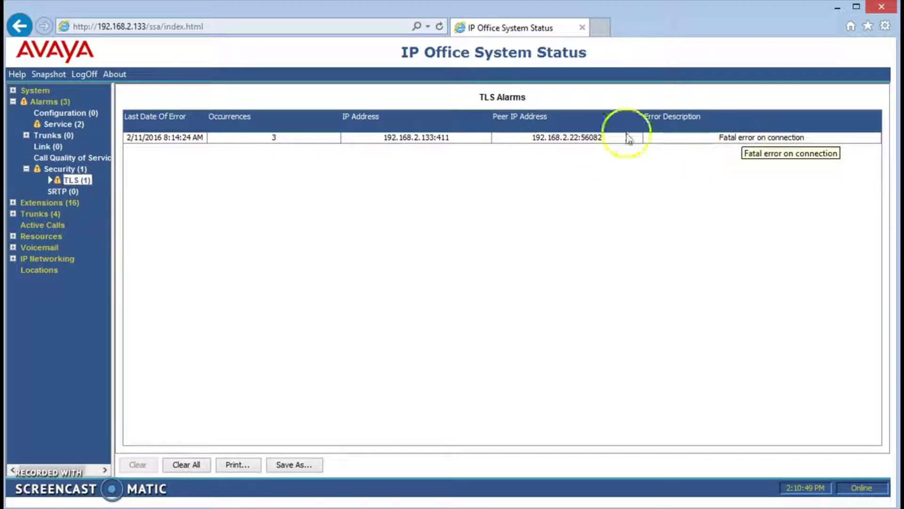
click(25, 168)
click(50, 159)
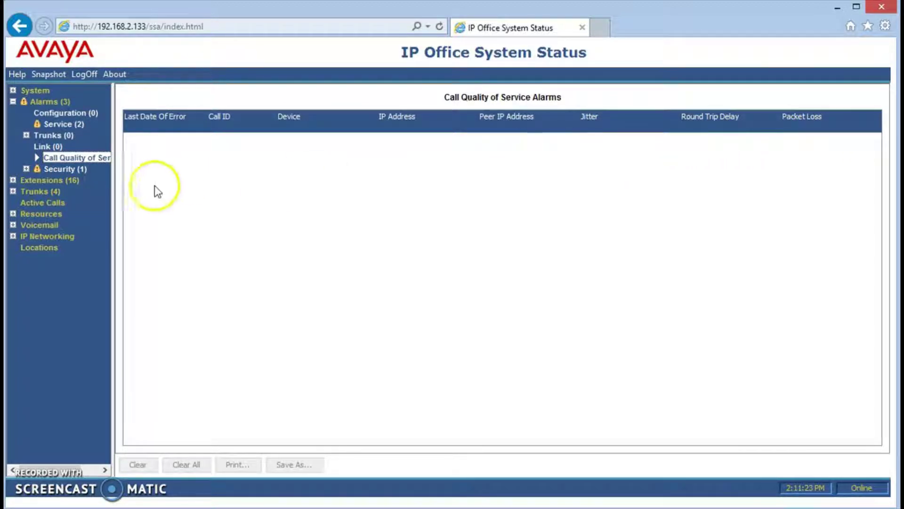
click(13, 102)
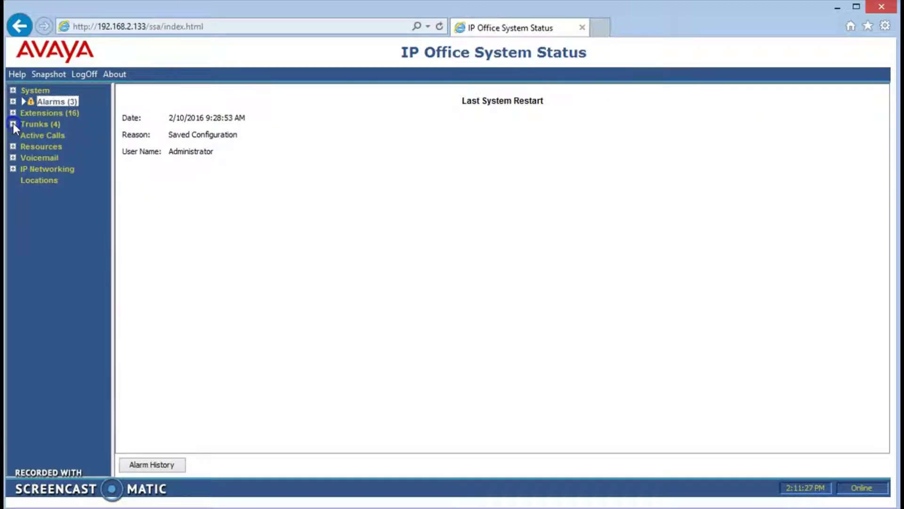
Step: Review Lines 1 - 4 status, utilisation and alarms, then open the 16-extension summary
click(13, 123)
click(48, 134)
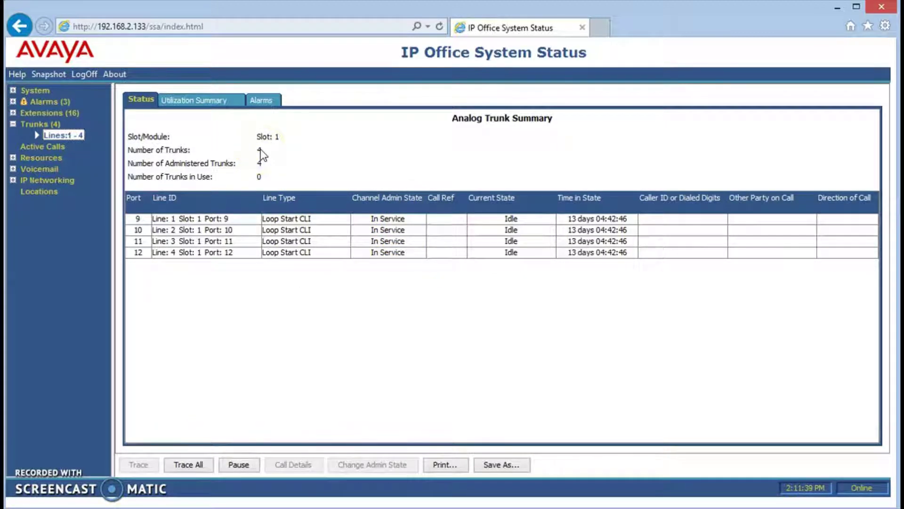
click(262, 162)
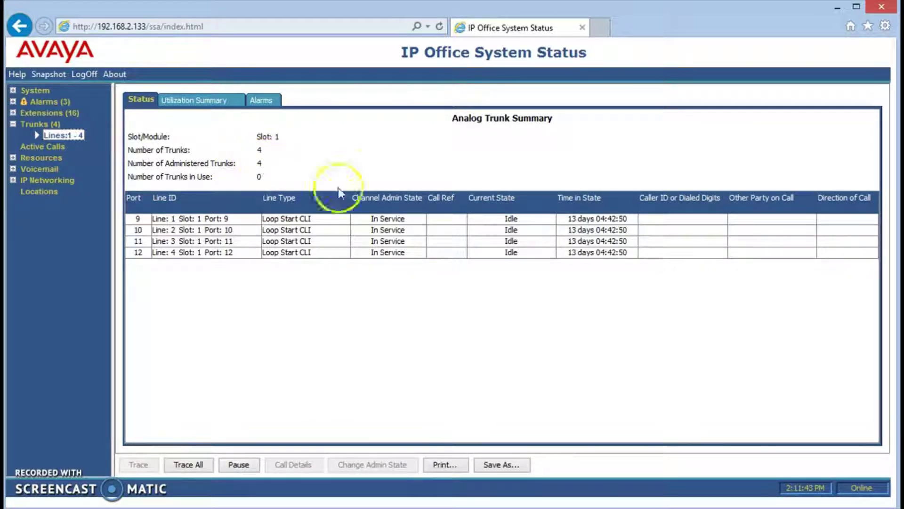
click(193, 100)
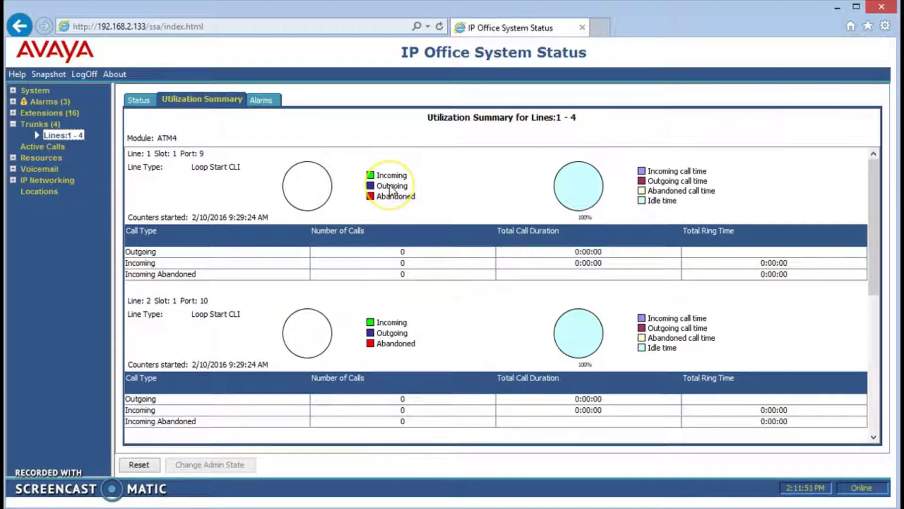
click(270, 100)
click(140, 100)
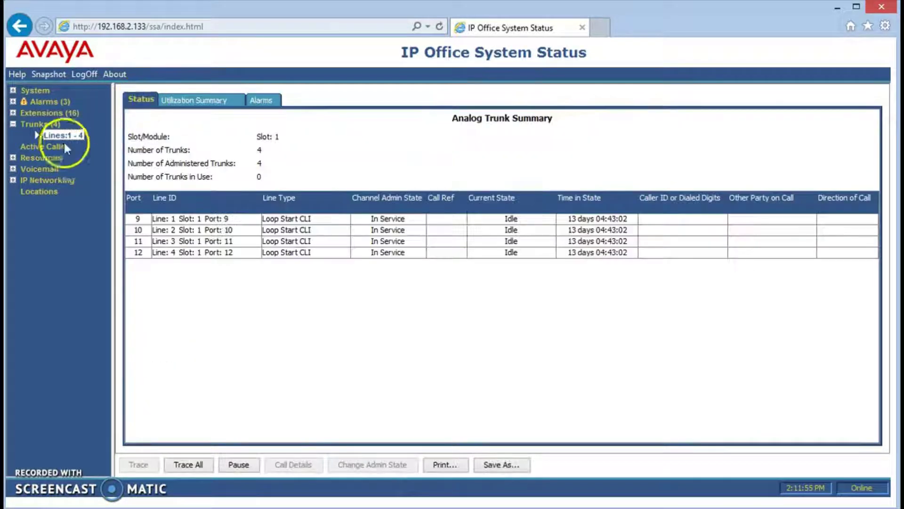
click(13, 112)
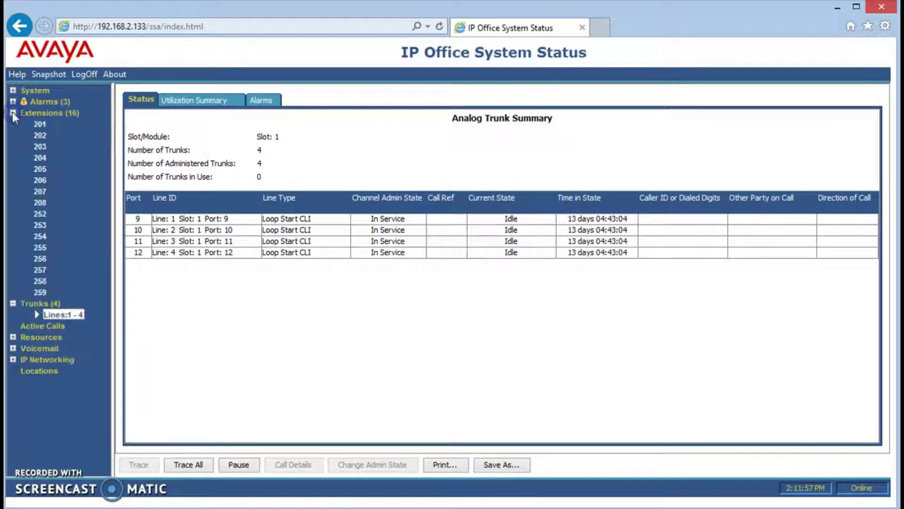
double_click(48, 114)
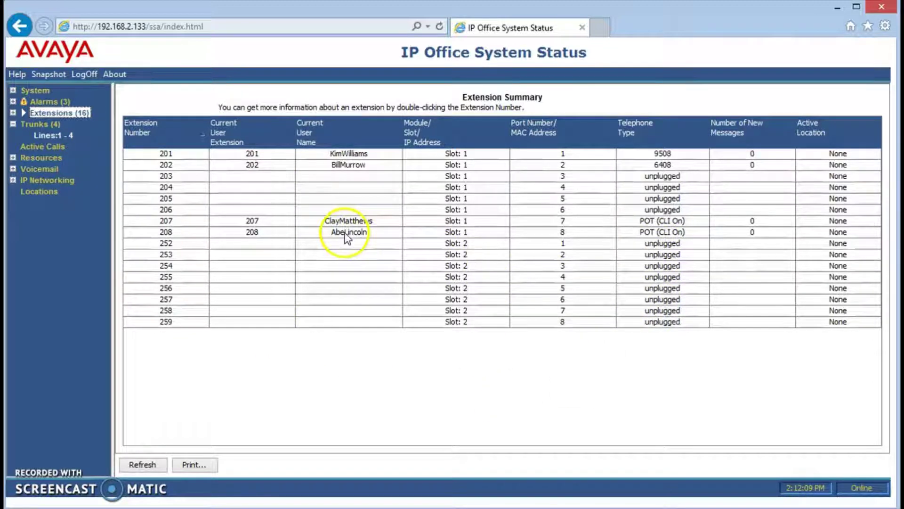
click(349, 165)
click(349, 166)
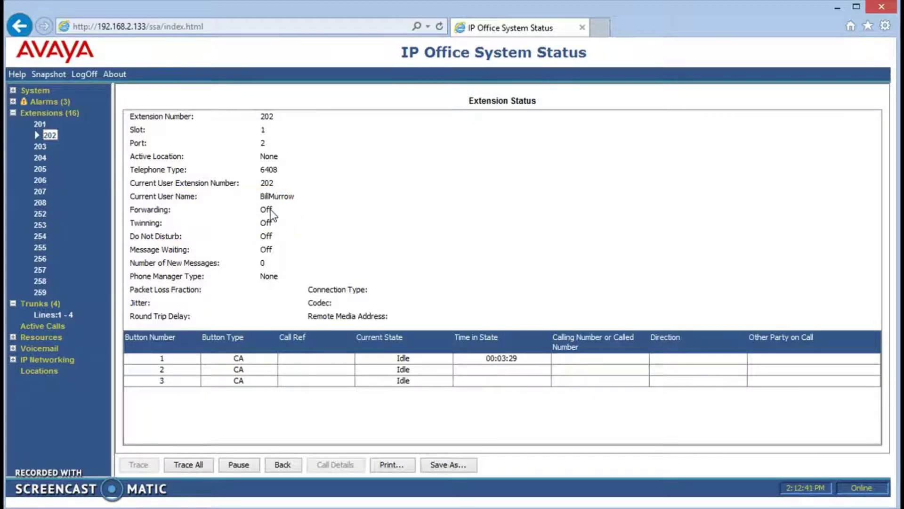
click(40, 147)
click(34, 112)
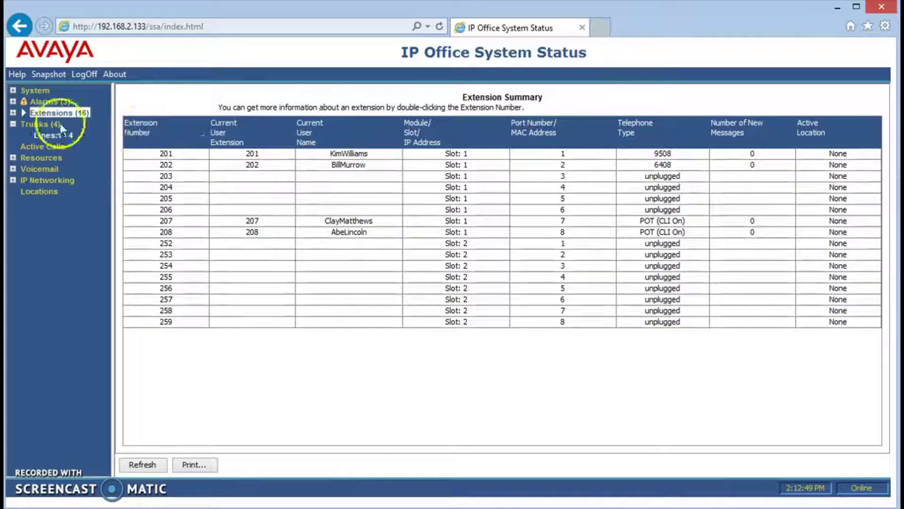
click(12, 112)
click(13, 113)
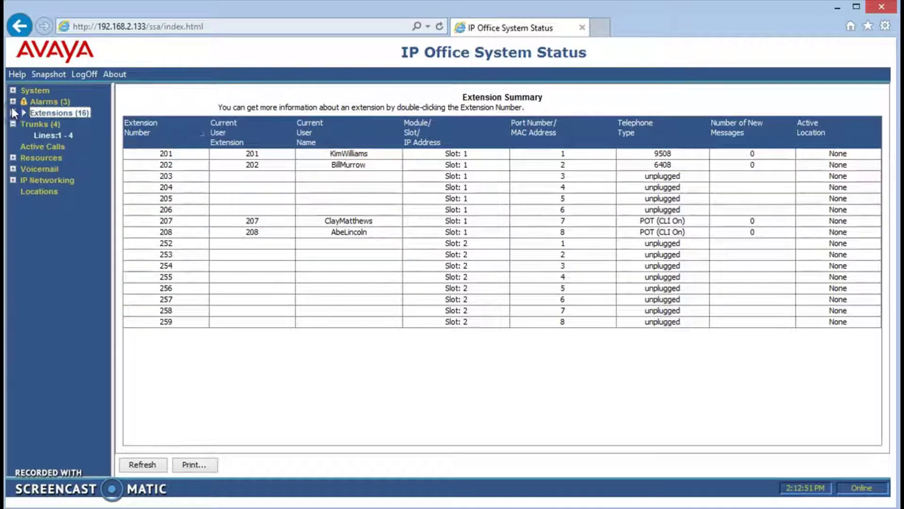
Step: Open the System Hardware Summary for the IP500 V2, firmware 9.1.4.0 build 137
click(12, 90)
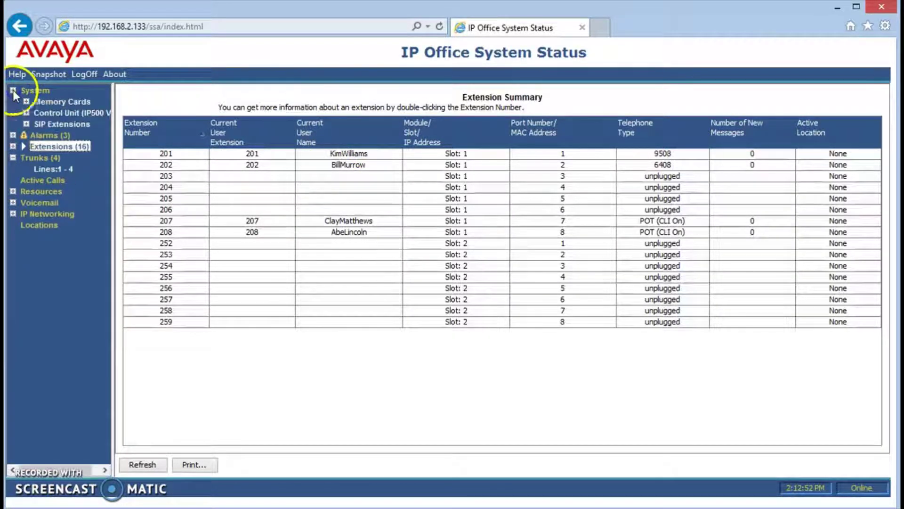
double_click(36, 90)
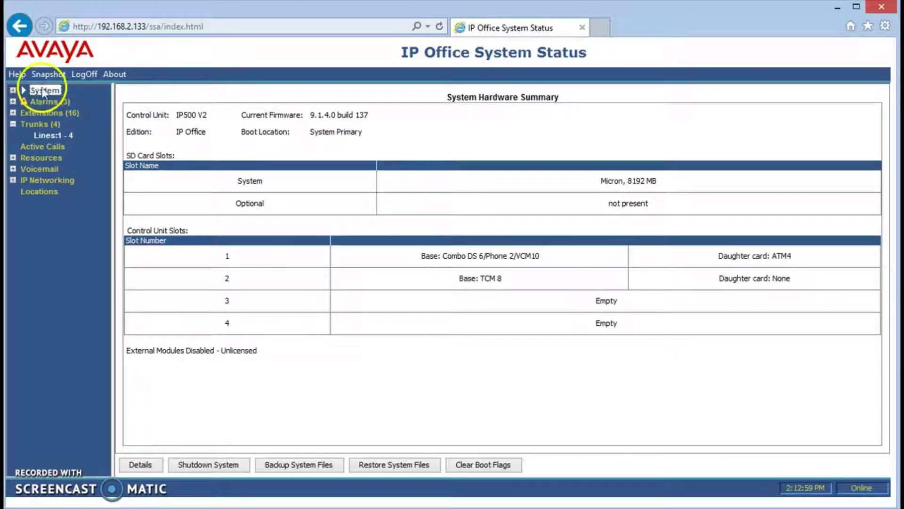
click(12, 90)
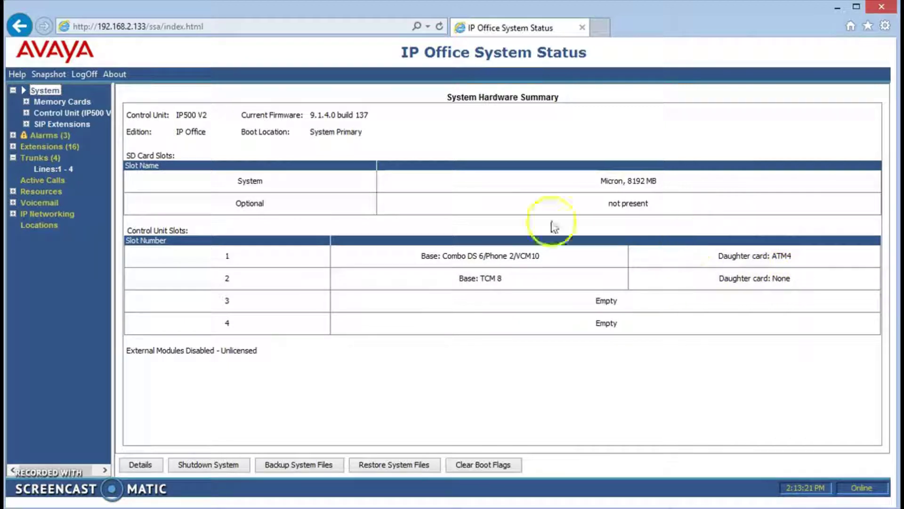
Step: Show Memory Cards status, expanding the Control Unit to reveal its System SD slot, then collapse it
click(39, 101)
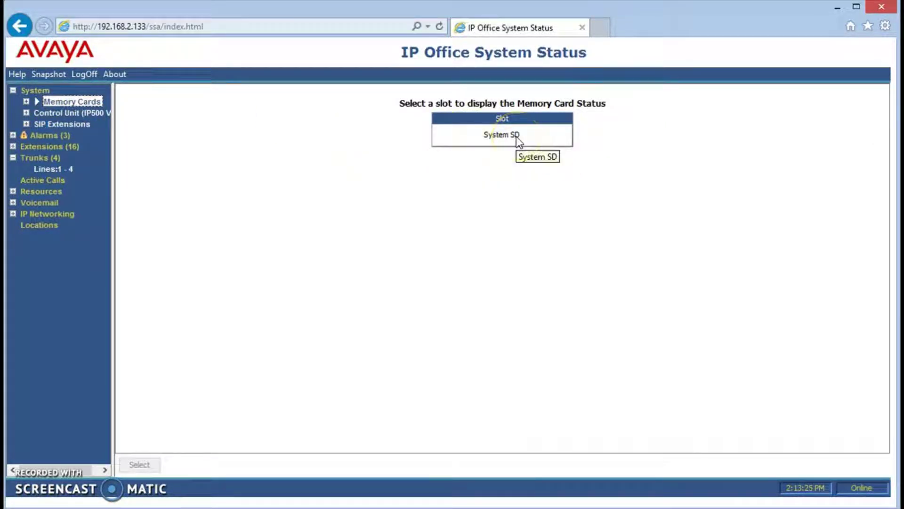
click(27, 113)
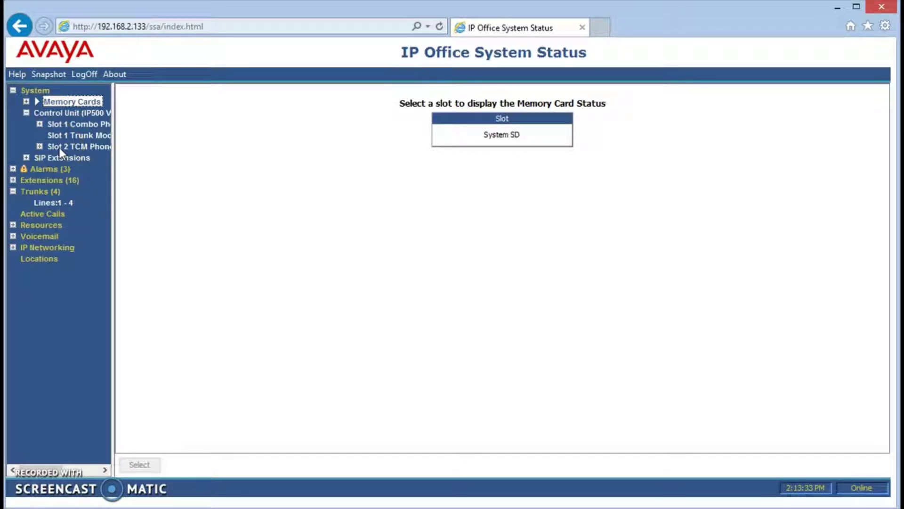
click(26, 112)
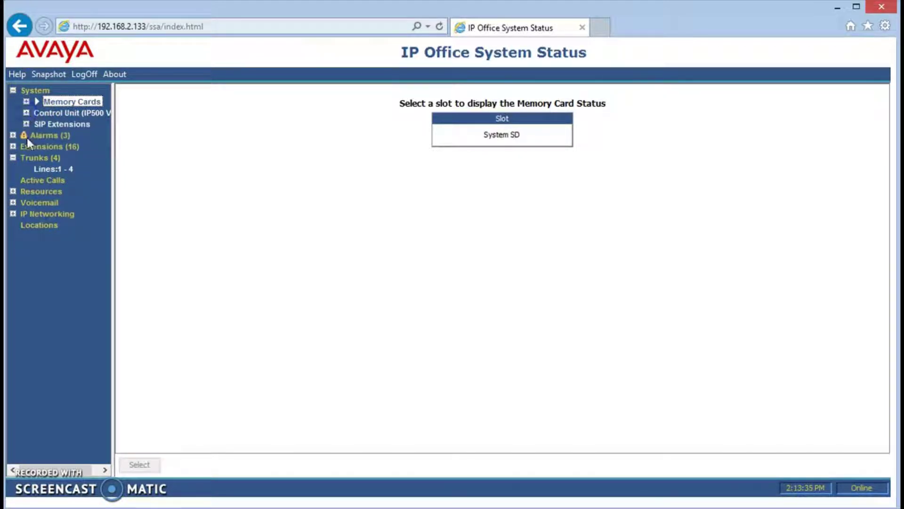
Step: Open System Resources, showing Data channels at 1 of 48 in use with VCM, VM and Conference idle
click(36, 191)
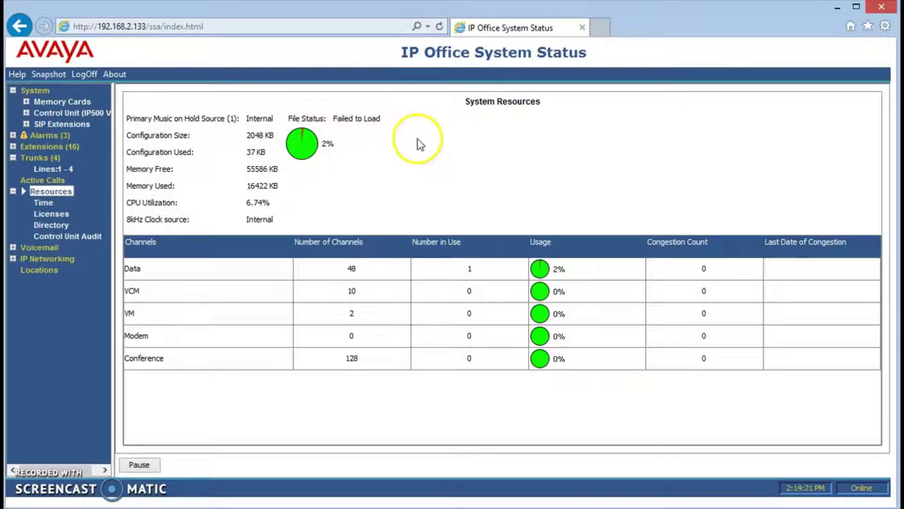
Step: Check time server status, then review licences: 2 IP Endpoints, 8 Small Site Upgrades, unlimited Essential Edition
click(40, 205)
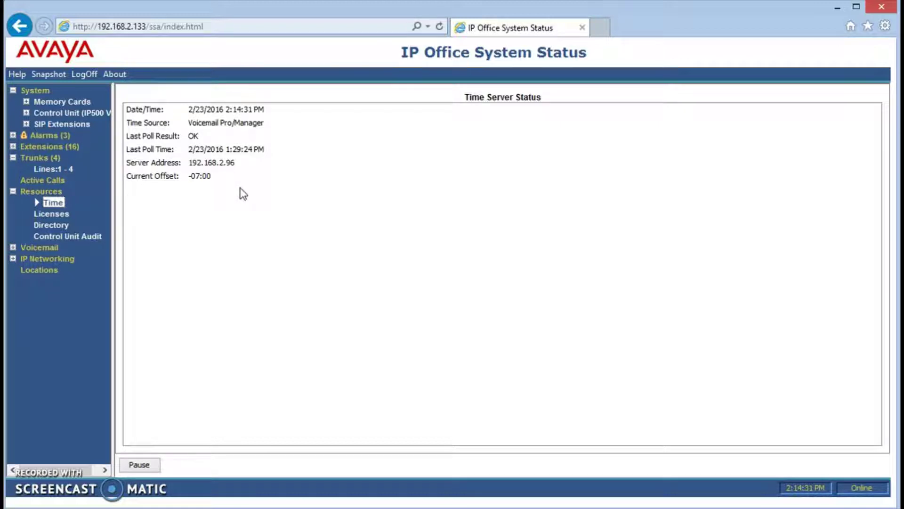
click(58, 215)
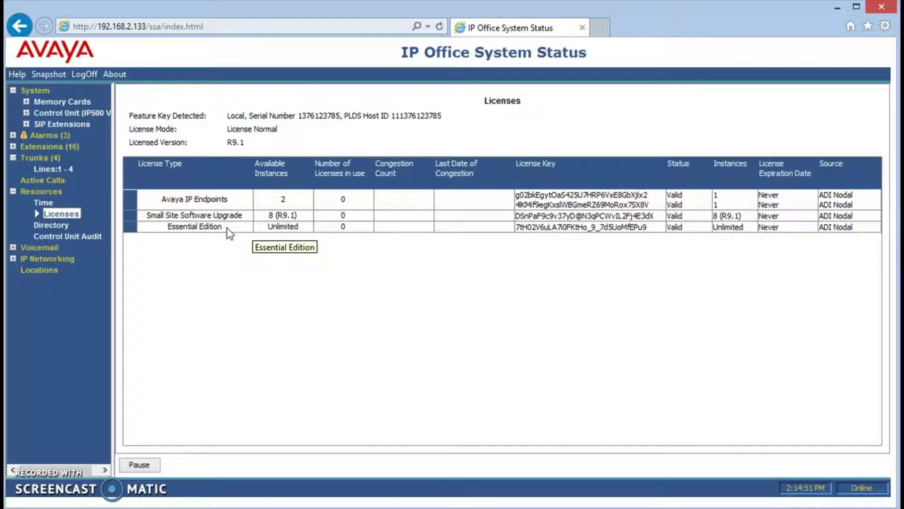
Step: Show Directory status and scroll to the end of the 20 local users and 2 groups
click(58, 224)
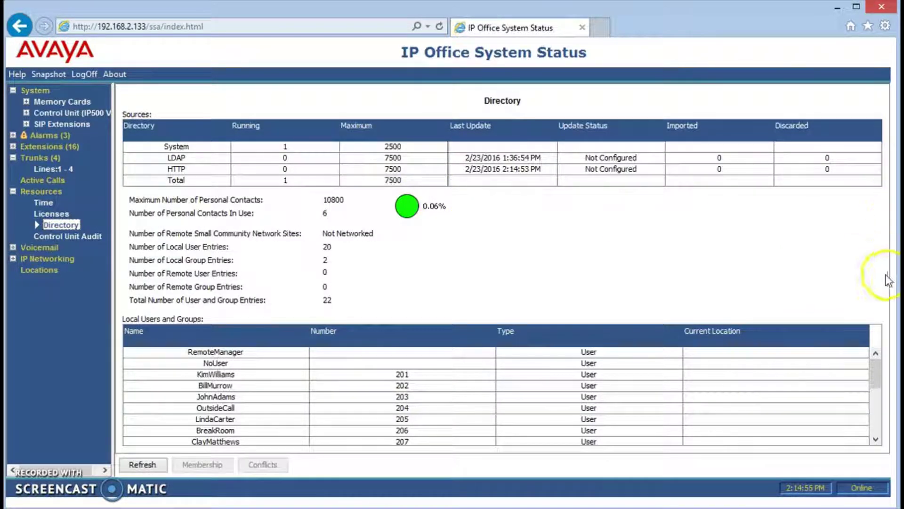
drag(874, 368, 875, 448)
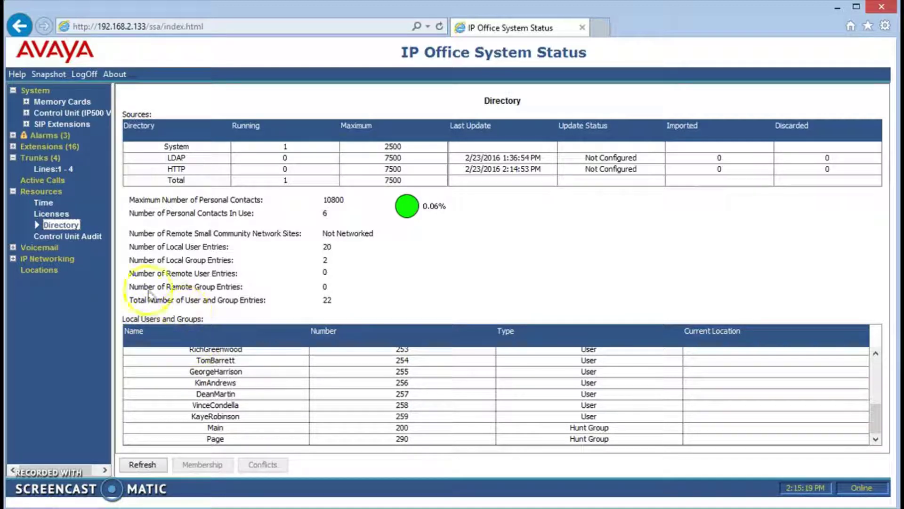
Step: Display the Control Unit Audit log of Write with Merge configuration changes
click(64, 235)
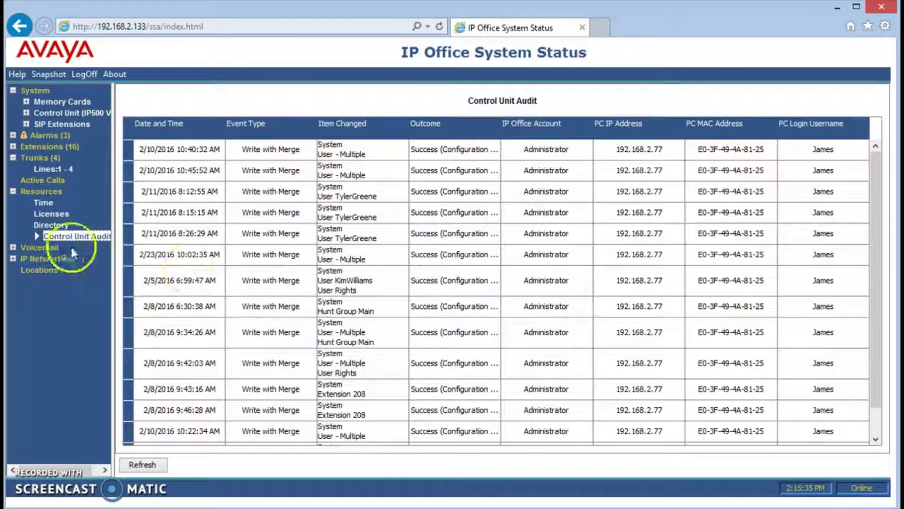
Step: Expand Voicemail and list the status of all 22 mailboxes
click(12, 247)
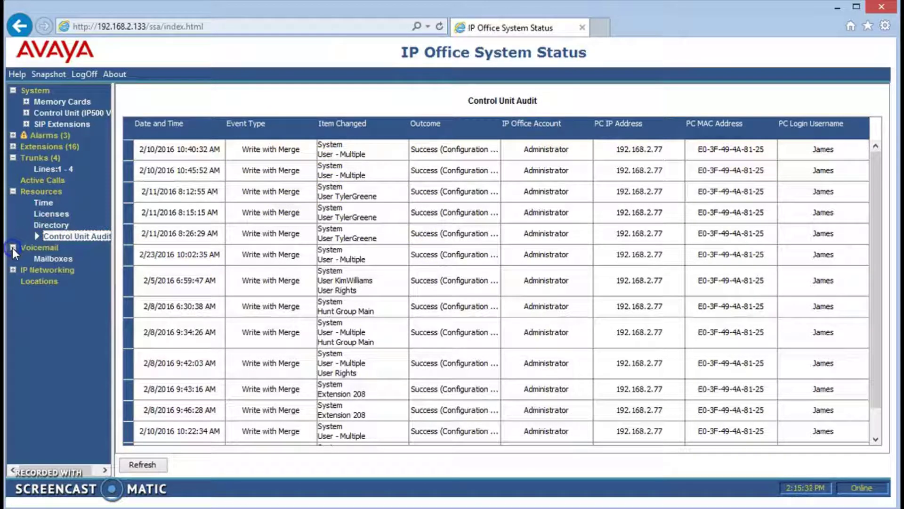
click(53, 258)
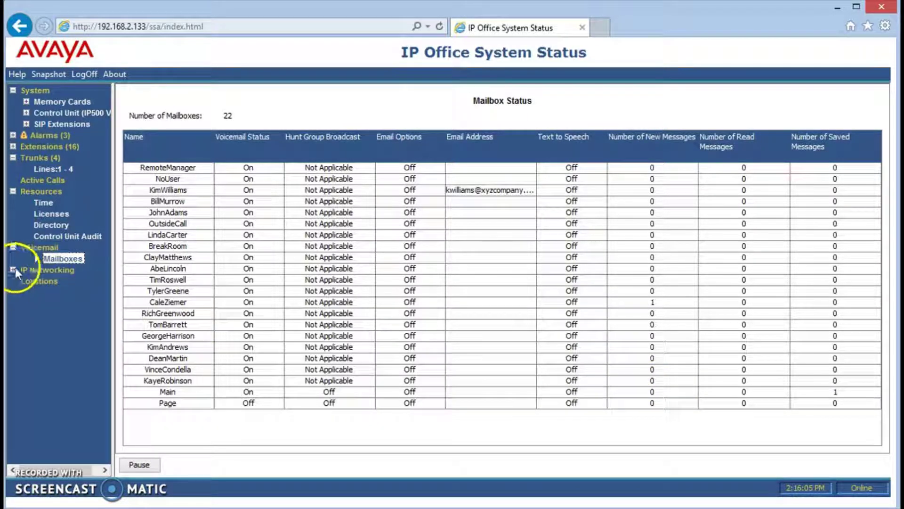
Step: Expand IP Networking and review the IP Routes (4) and SSL VPN services (0) tables
click(42, 271)
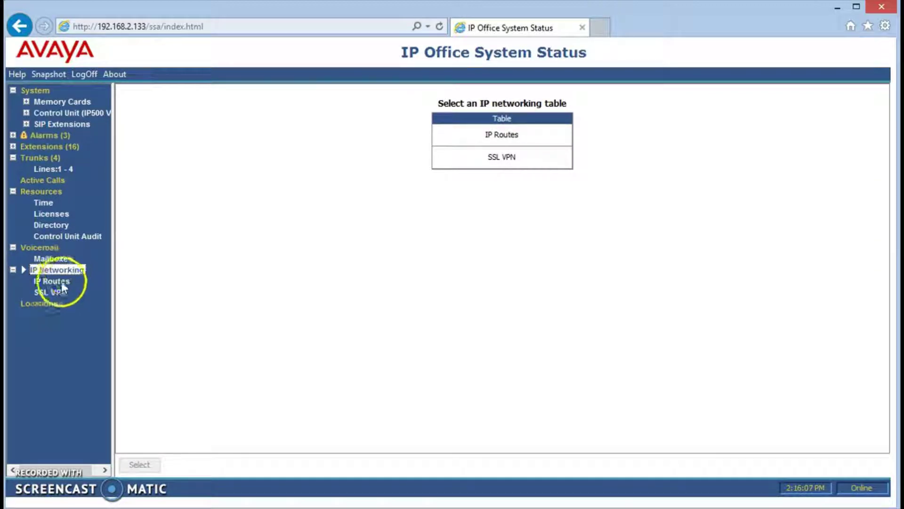
click(52, 281)
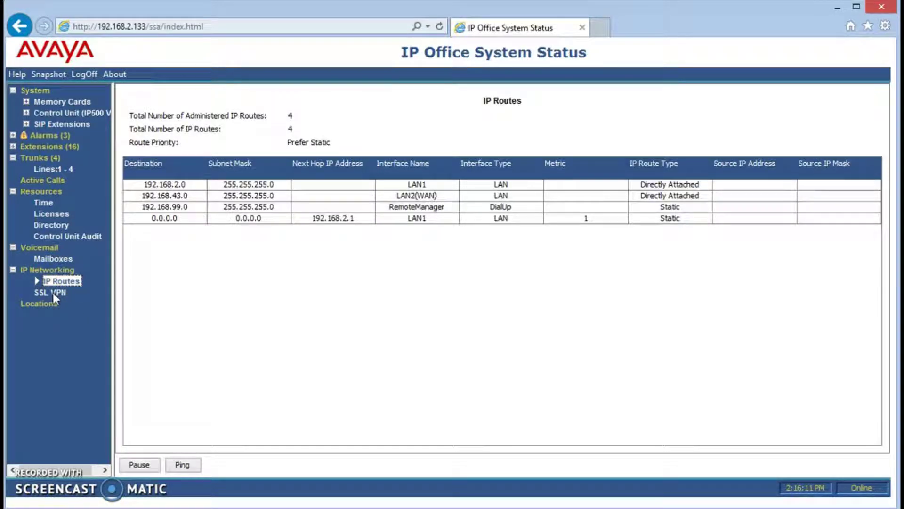
click(53, 292)
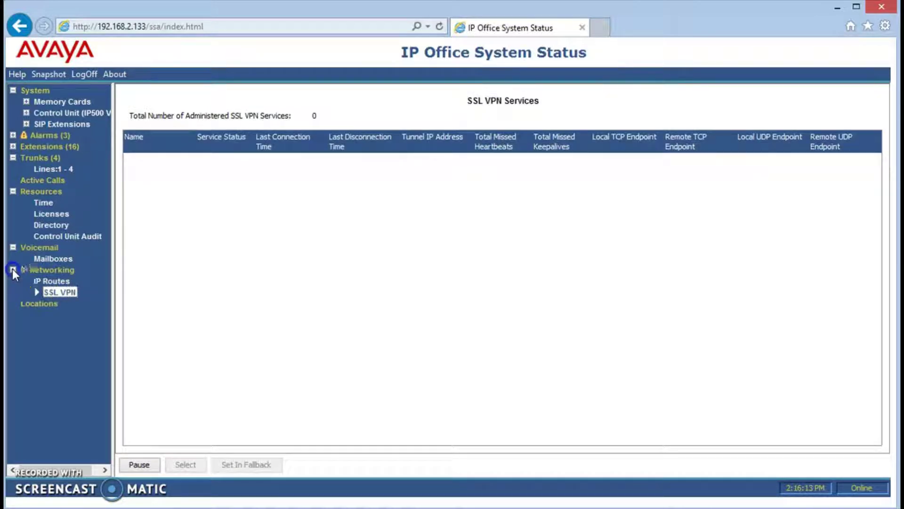
Step: View the empty Locations table, then collapse IP Networking and Voicemail
click(13, 270)
click(39, 281)
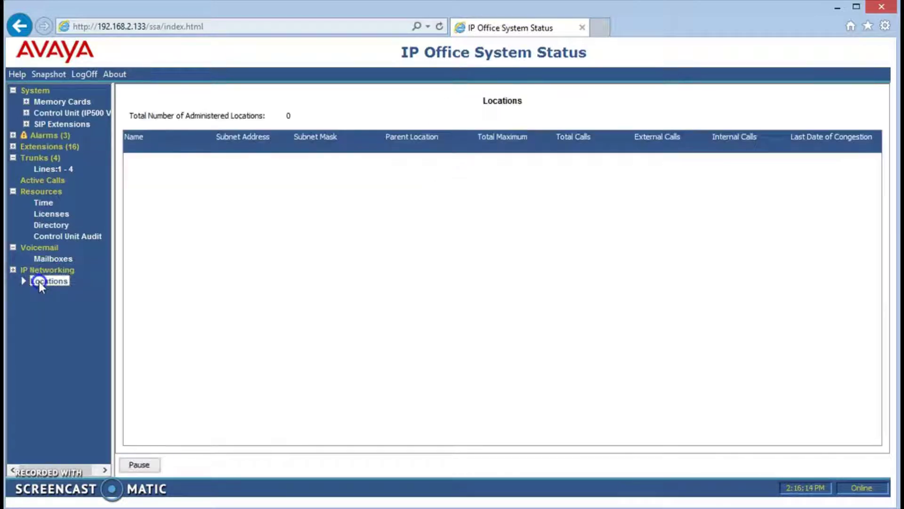
click(12, 270)
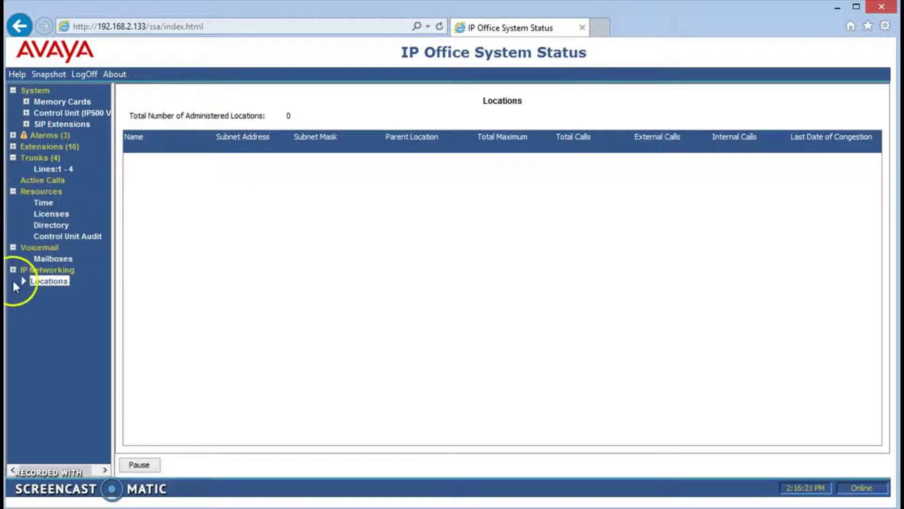
click(12, 247)
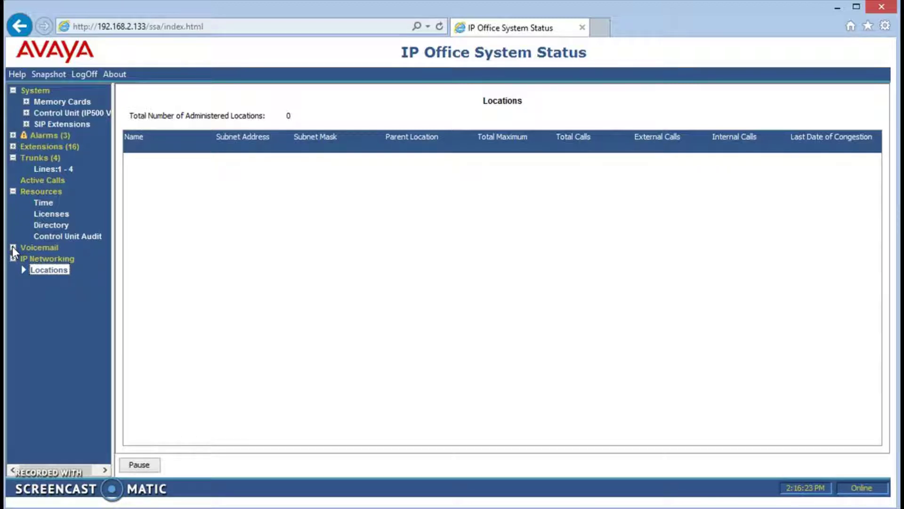
Step: Check active calls, inspect extension 208's details, and return to the 16-extension summary
click(38, 198)
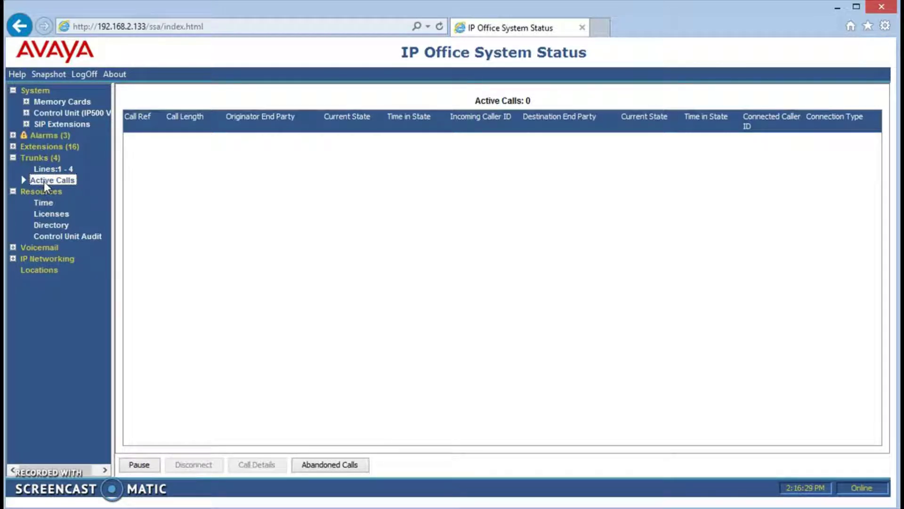
click(35, 149)
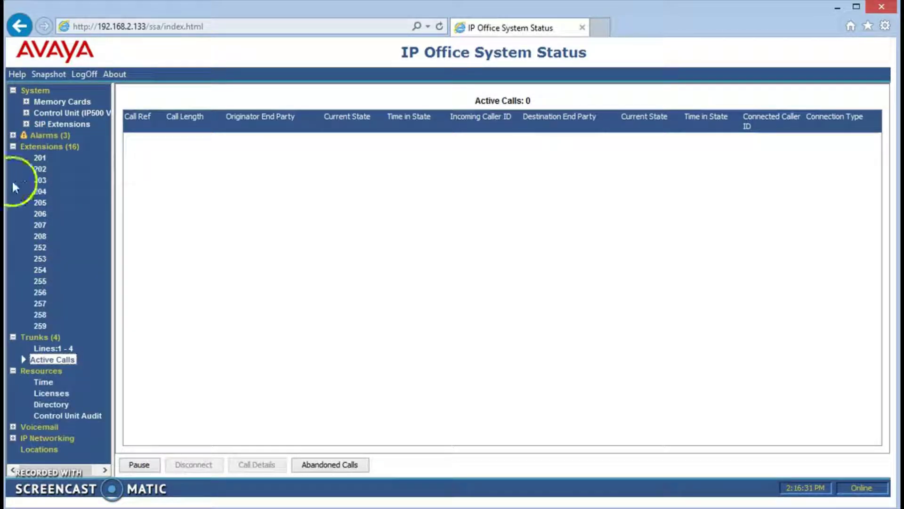
click(38, 147)
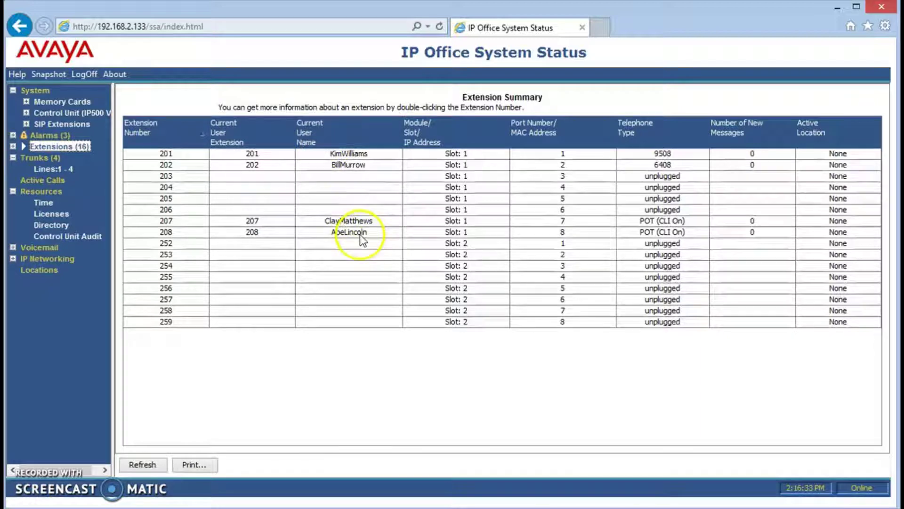
double_click(360, 233)
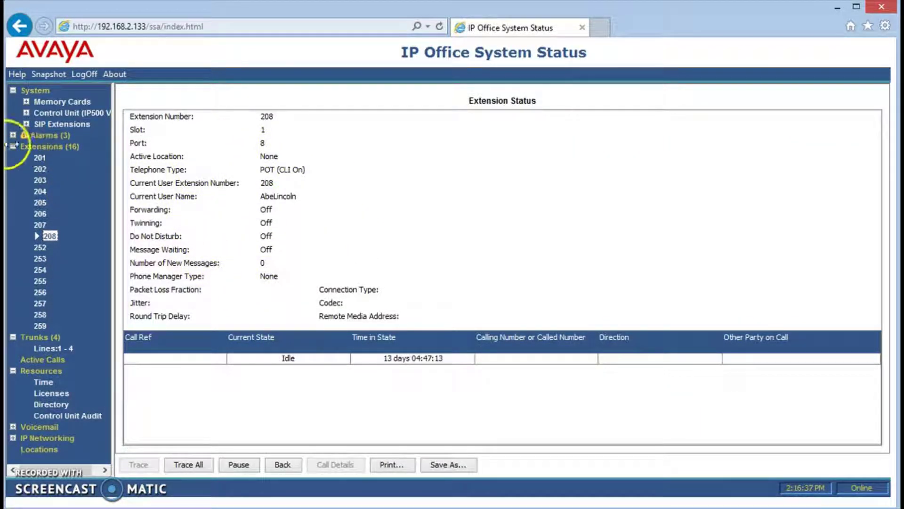
click(13, 146)
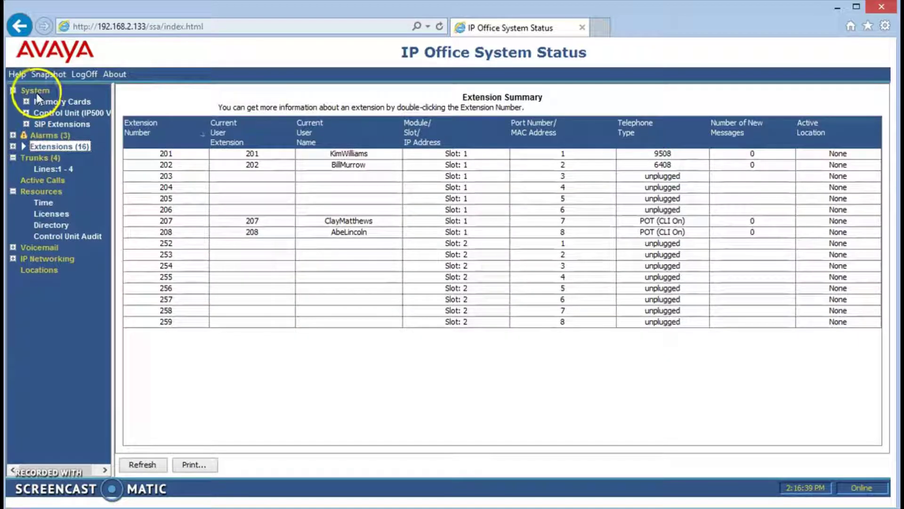
Step: Review the Service (2) and Security (1) alarms, then log off to the Logon screen
click(39, 136)
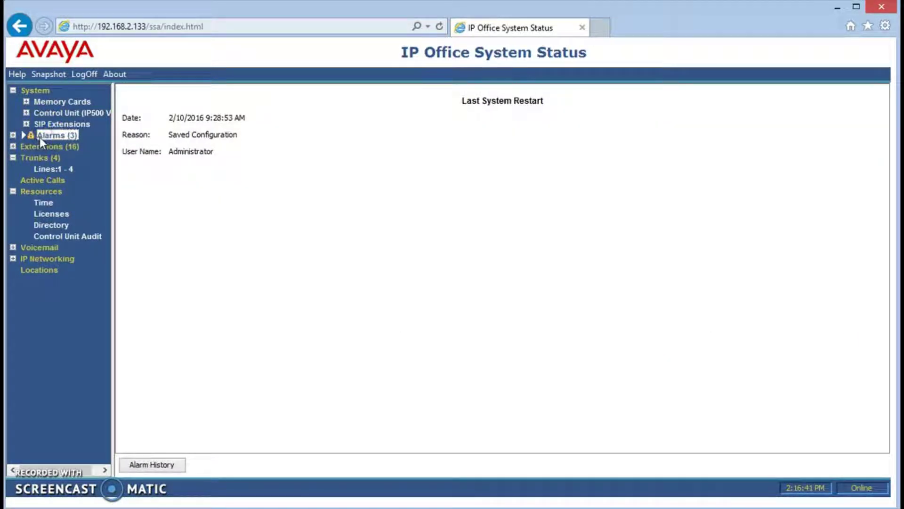
click(13, 134)
click(58, 159)
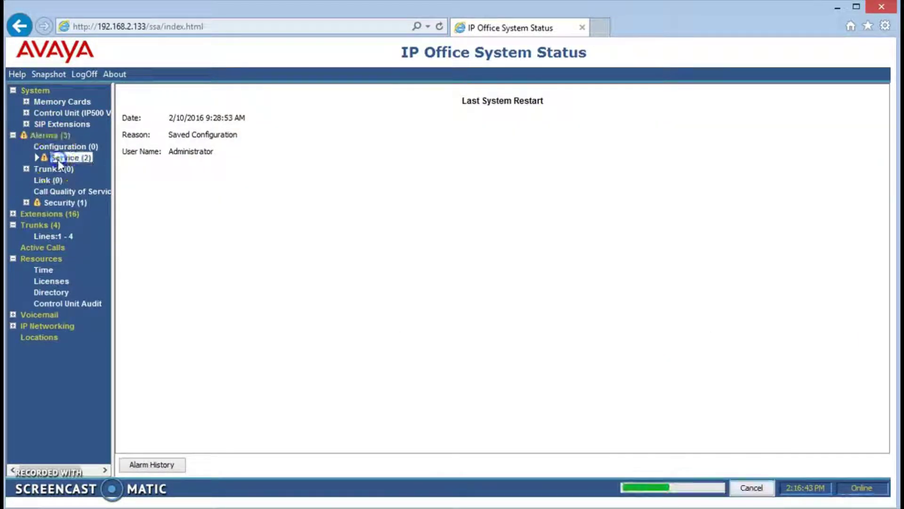
click(55, 203)
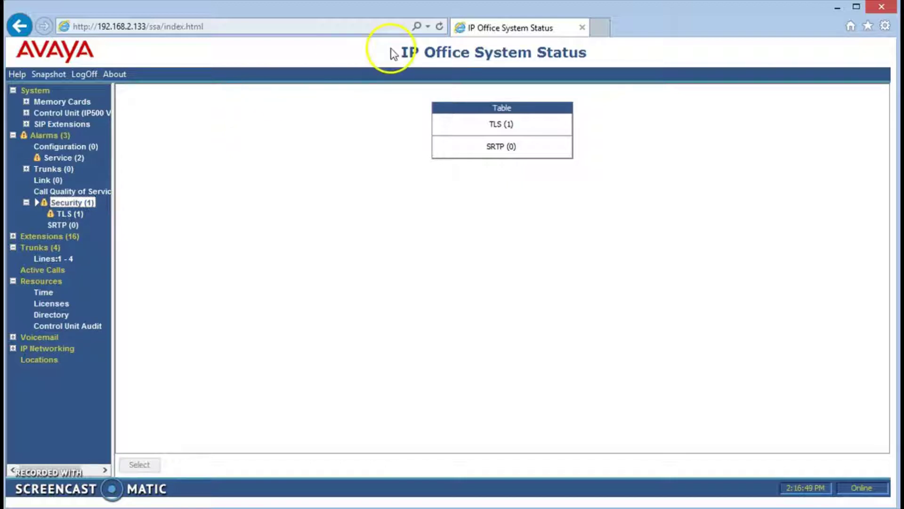
click(84, 74)
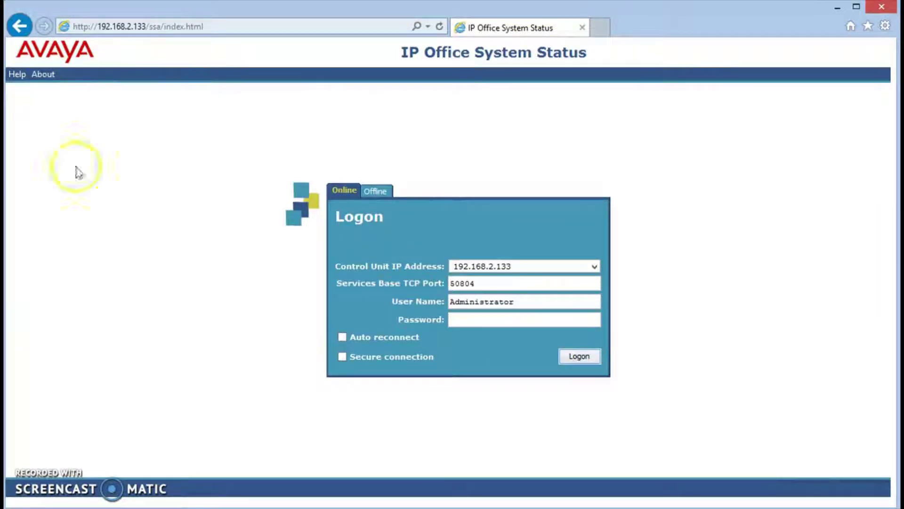